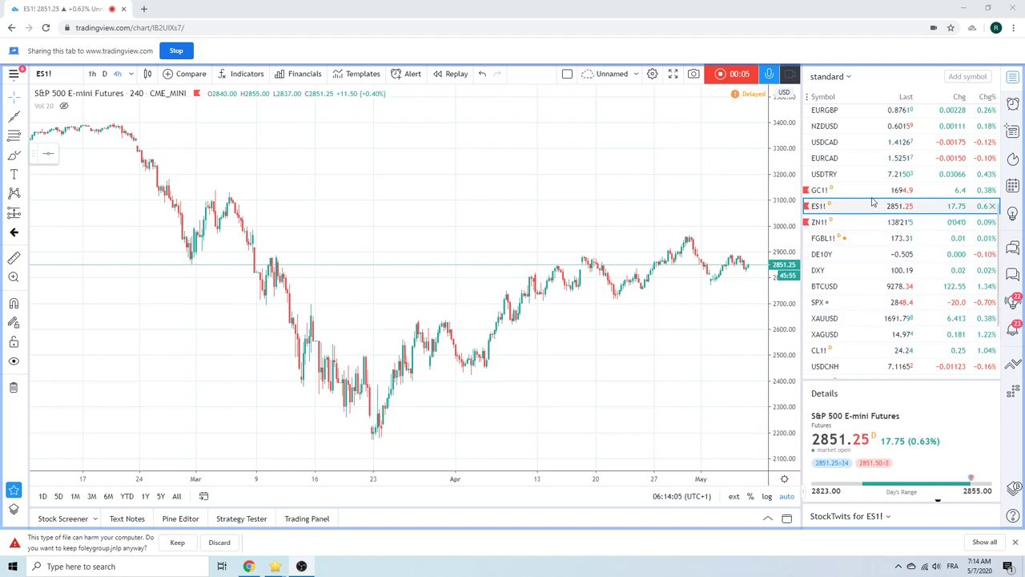
# Step: Open the USDJPY chart from the watchlist and examine its recent 4-hour price action
pyautogui.scroll(4, 873, 201)
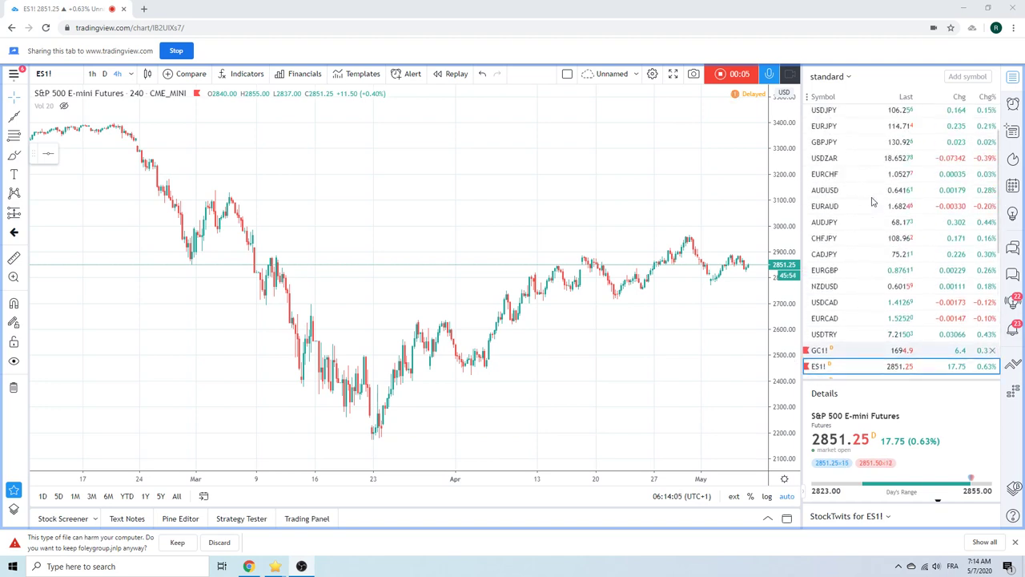
pyautogui.click(830, 114)
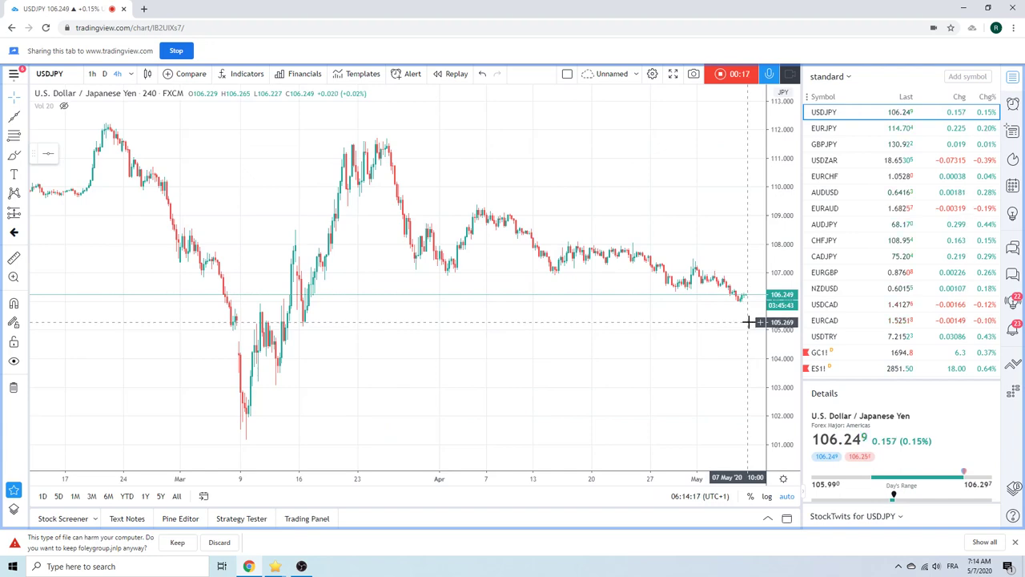
pyautogui.scroll(2, 698, 346)
pyautogui.scroll(2, 698, 346)
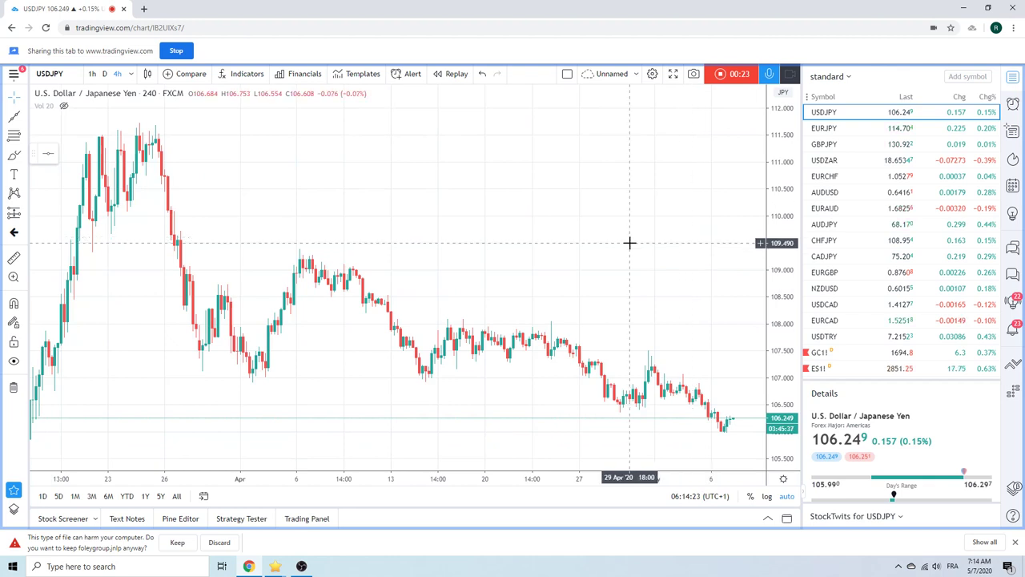
pyautogui.scroll(-1, 630, 241)
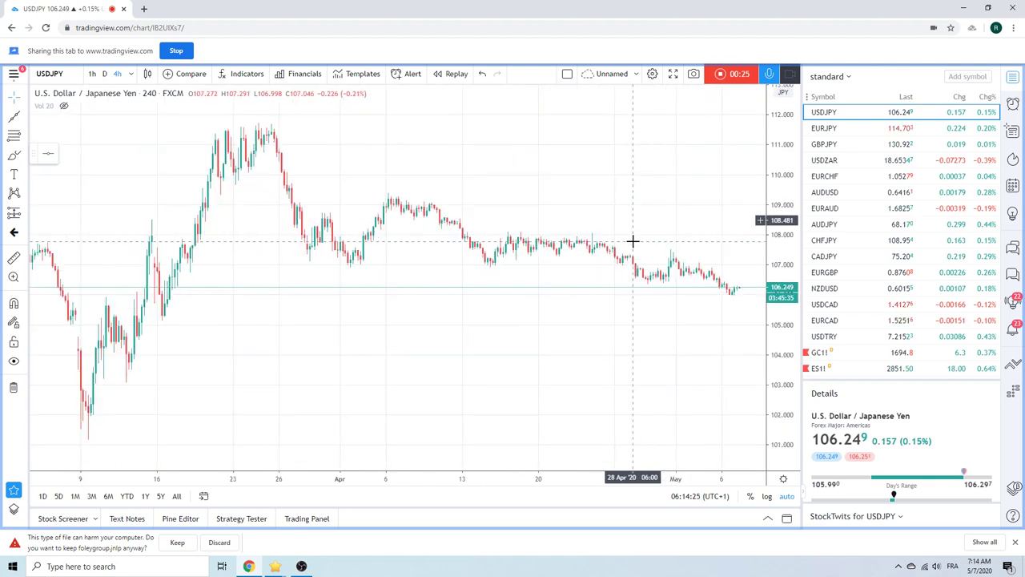
pyautogui.scroll(1, 629, 216)
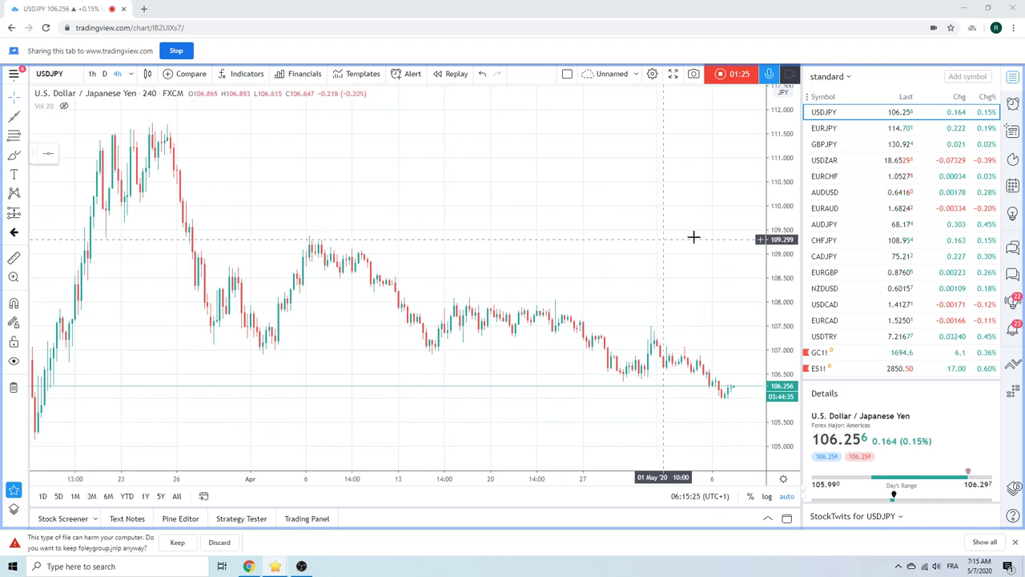
# Step: Switch to the EURUSD chart and examine its price swings since February against the rising trend line
pyautogui.scroll(-3, 837, 224)
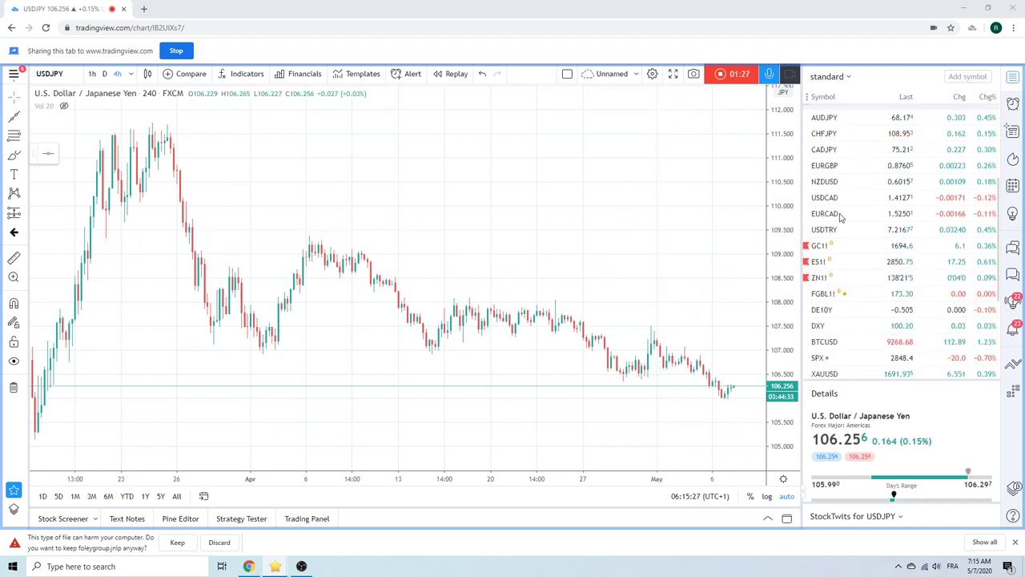
pyautogui.scroll(4, 873, 281)
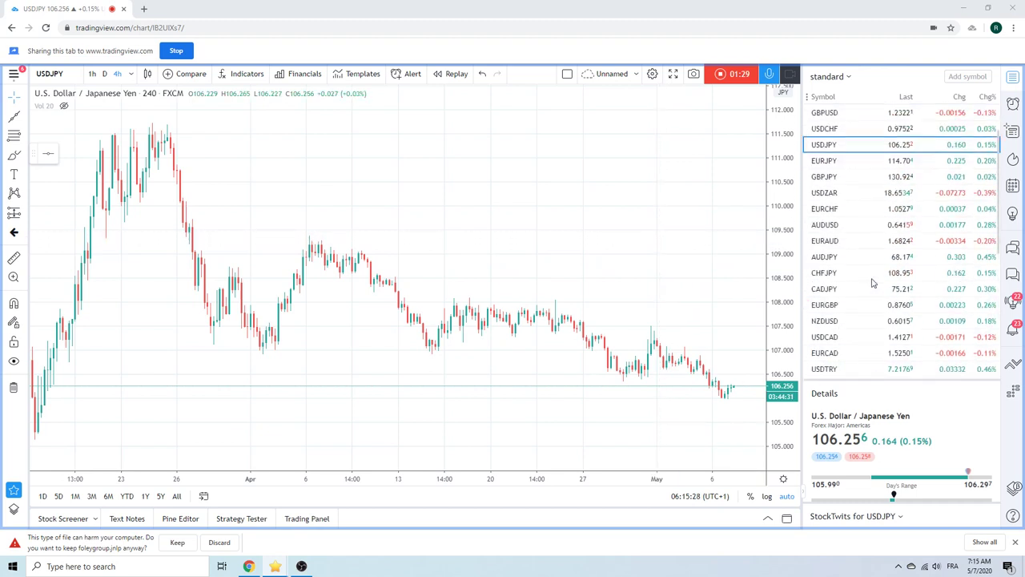
pyautogui.scroll(-1, 873, 282)
pyautogui.scroll(1, 873, 282)
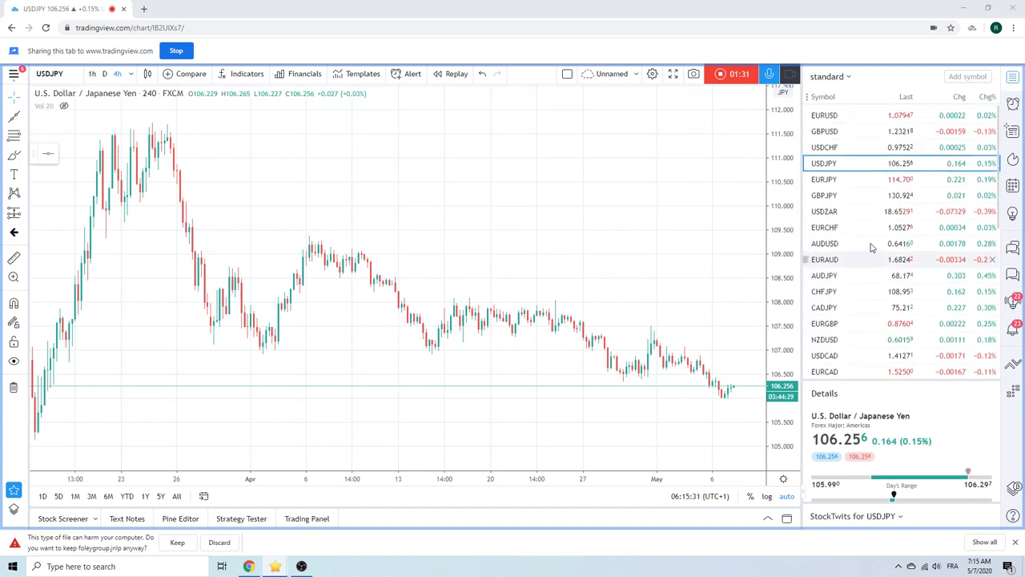
pyautogui.click(856, 116)
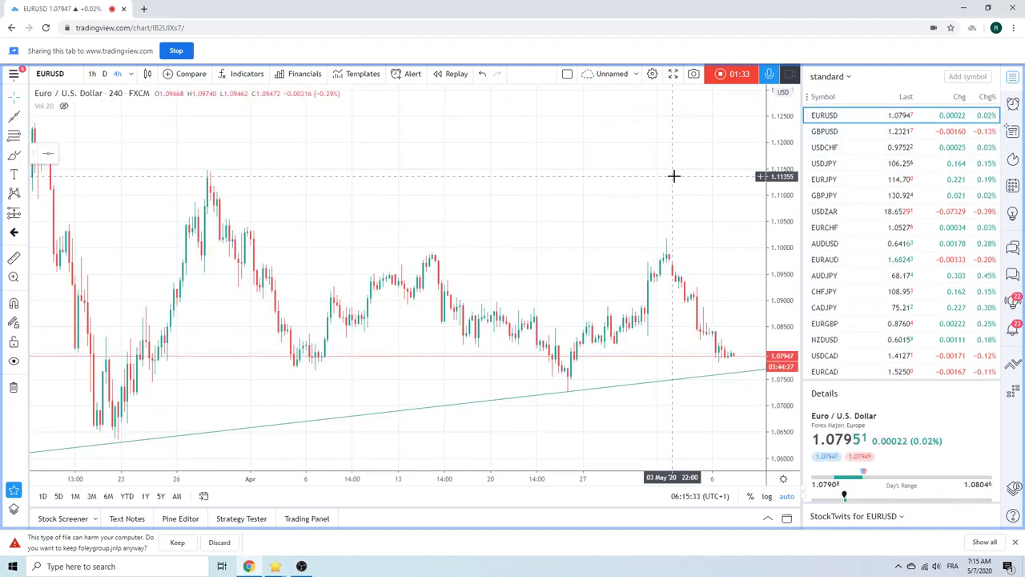
pyautogui.scroll(-2, 546, 160)
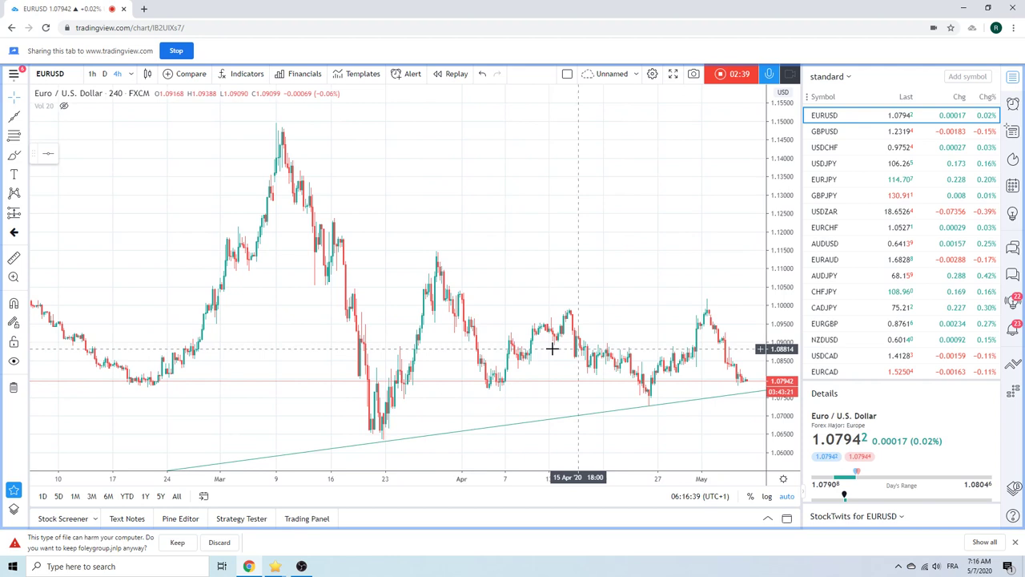
pyautogui.moveTo(451, 439)
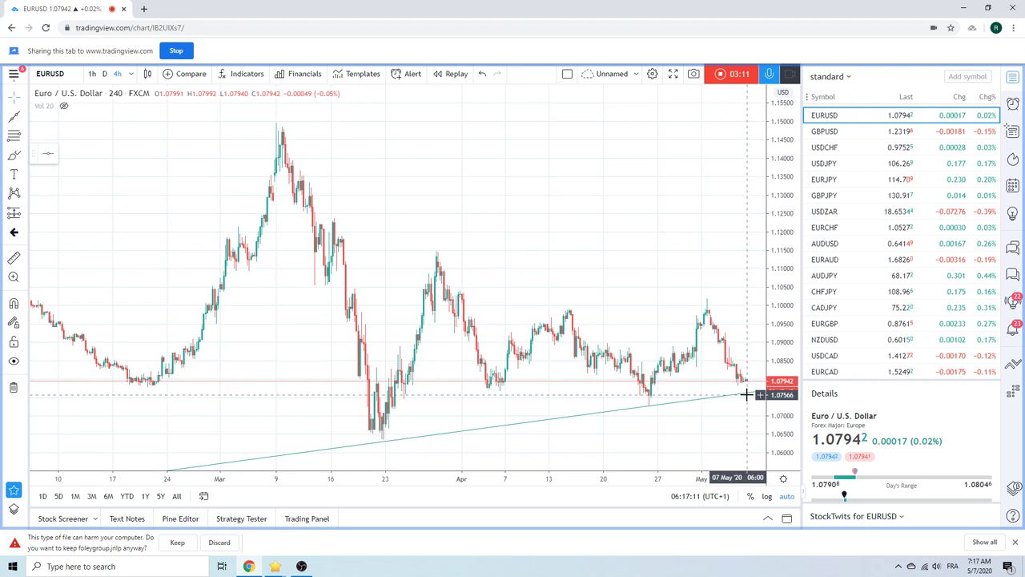
# Step: Review the 4-hour GBPUSD chart, followed by a closer look at USDCHF
pyautogui.click(825, 133)
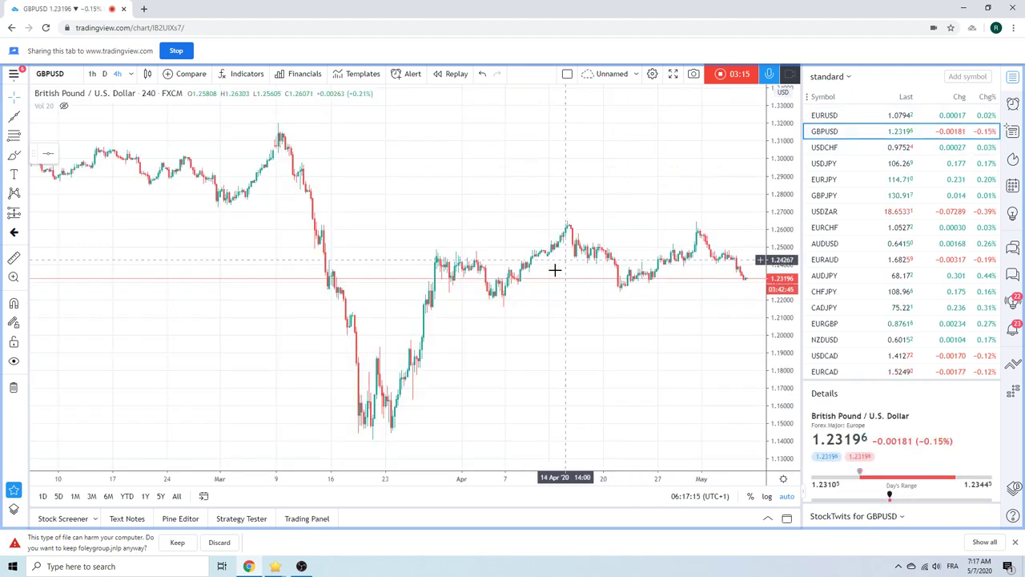
pyautogui.scroll(2, 551, 276)
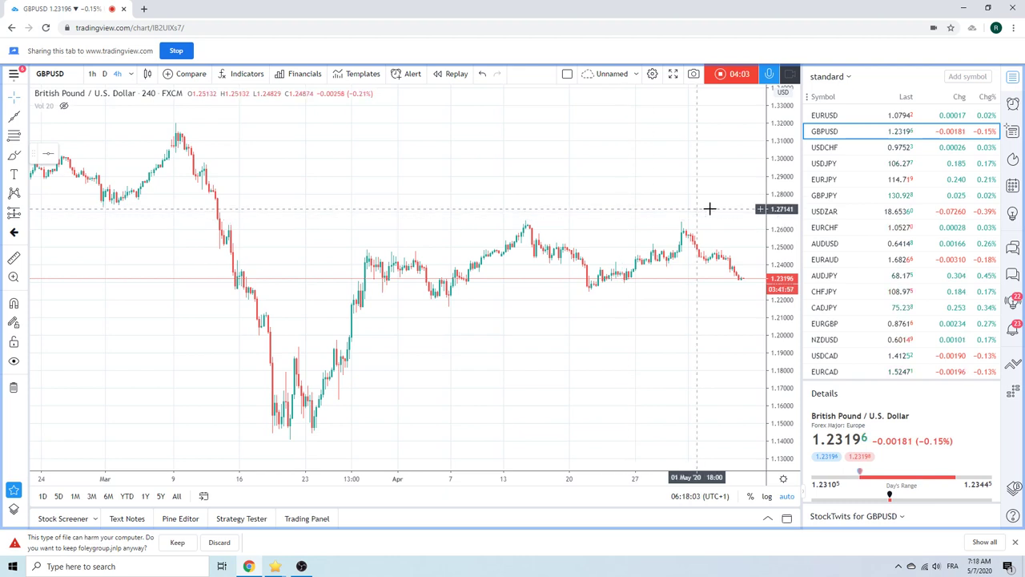
pyautogui.click(825, 149)
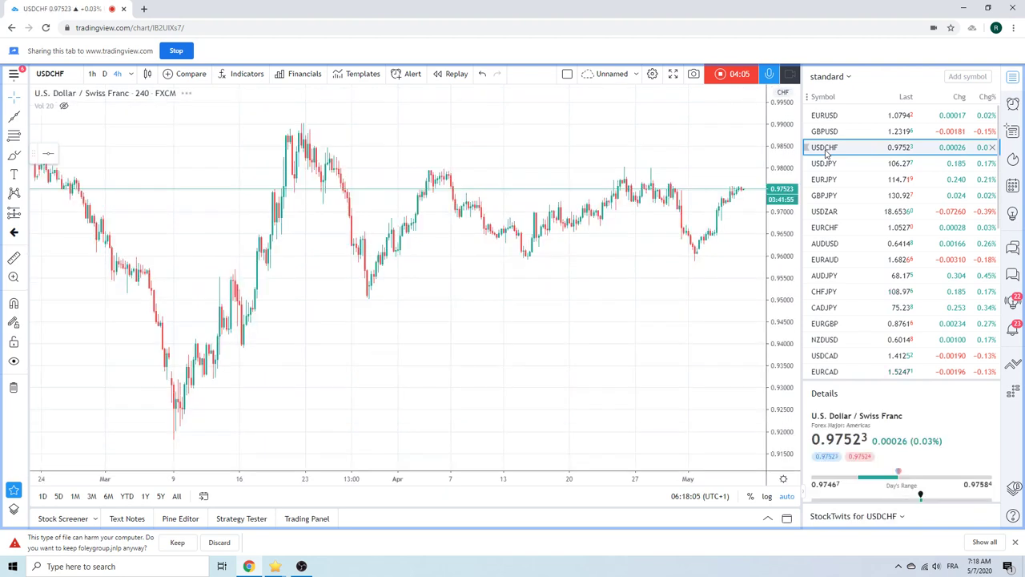
pyautogui.scroll(2, 643, 303)
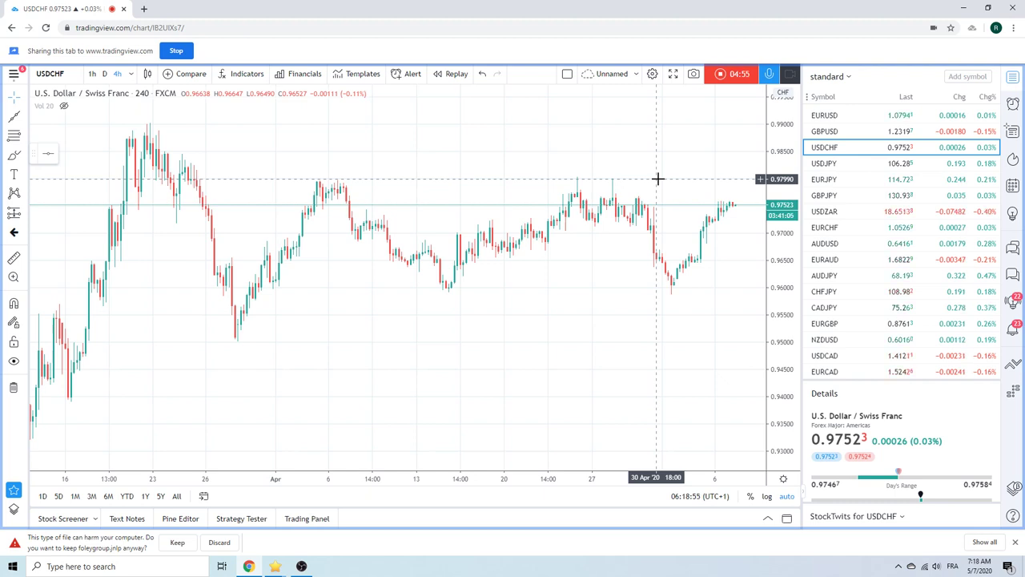
# Step: Review the USDJPY chart again and examine EURJPY on the 1-hour interval
pyautogui.click(829, 166)
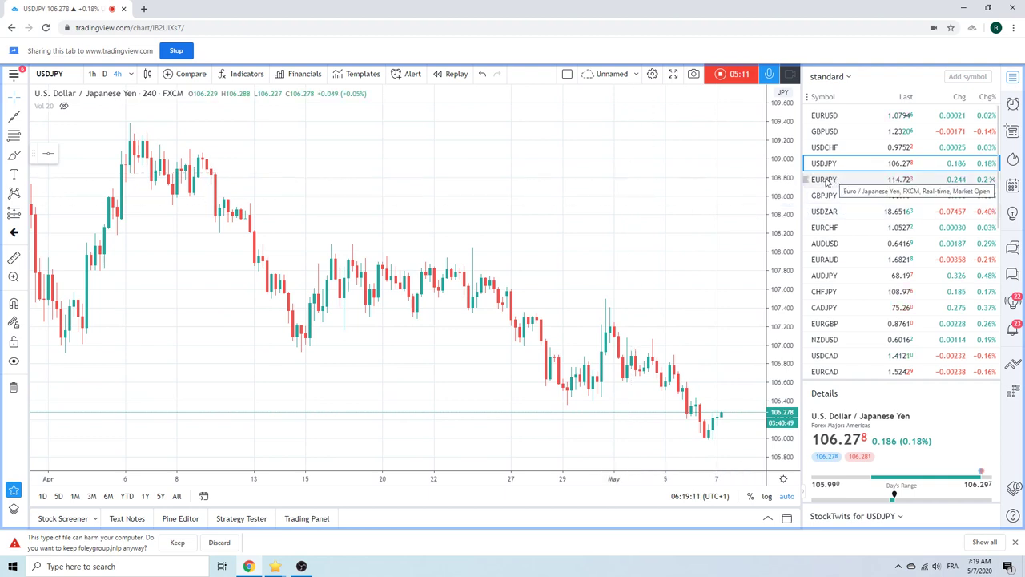
pyautogui.click(828, 180)
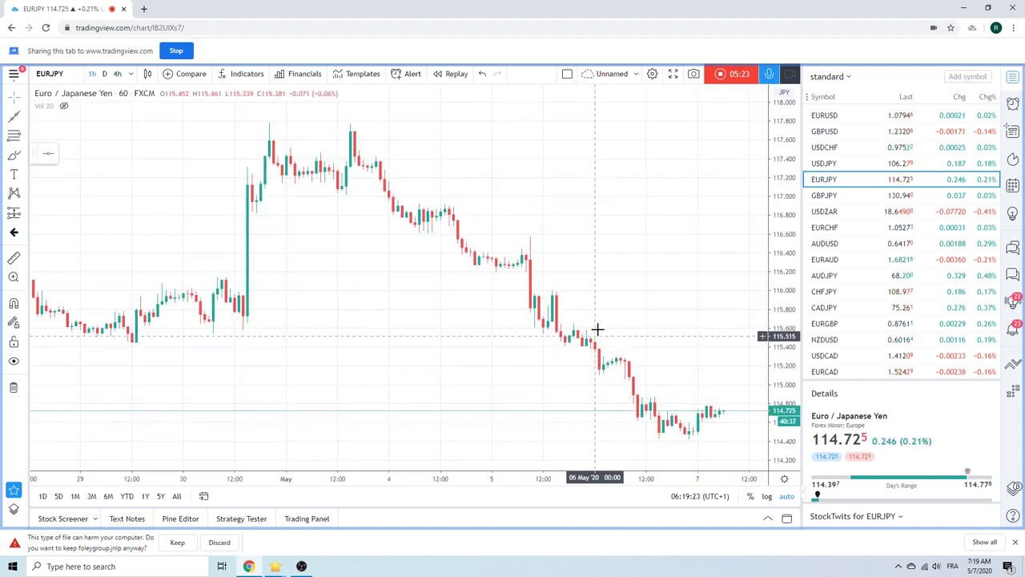
pyautogui.scroll(-1, 602, 324)
pyautogui.scroll(-1, 602, 324)
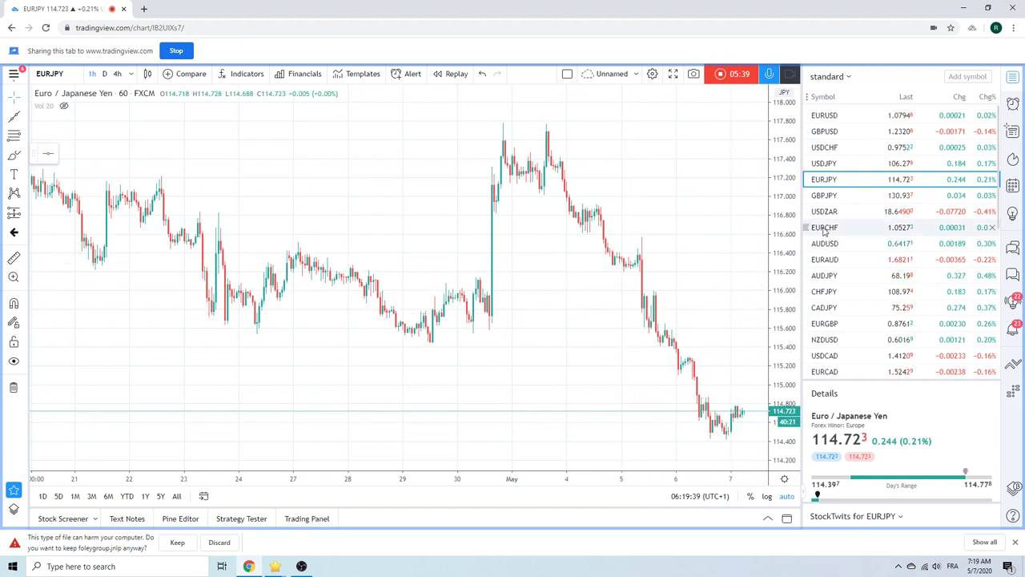
# Step: Go through the 1-hour charts of GBPJPY, USDZAR and AUDUSD in the watchlist
pyautogui.click(824, 197)
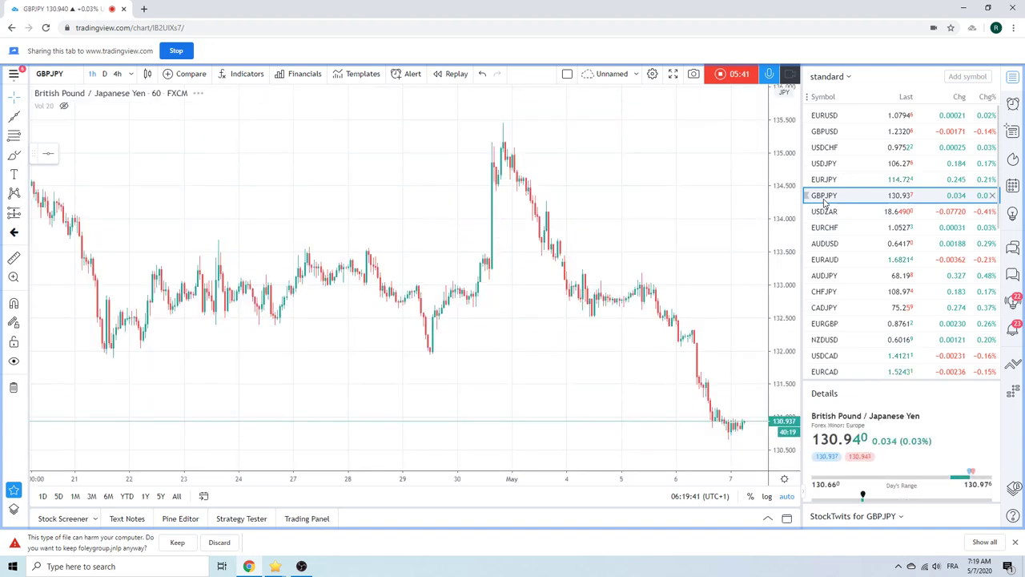
pyautogui.scroll(3, 525, 304)
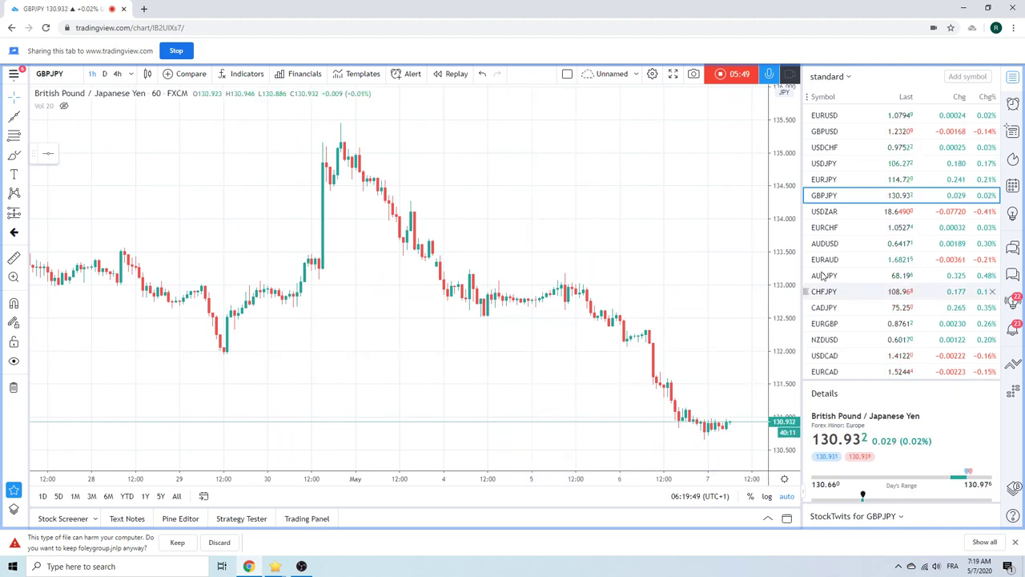
pyautogui.click(828, 216)
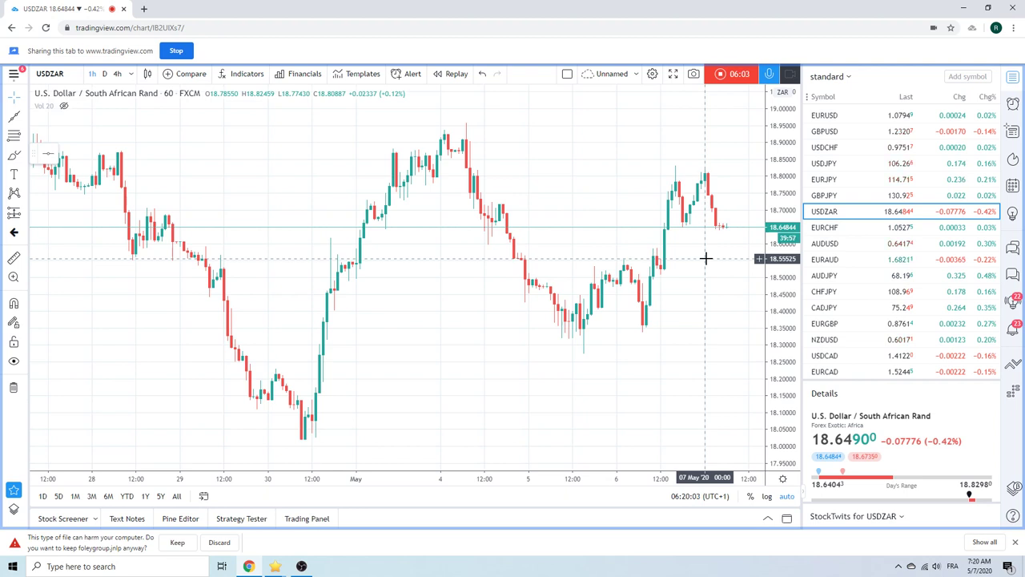
pyautogui.click(819, 250)
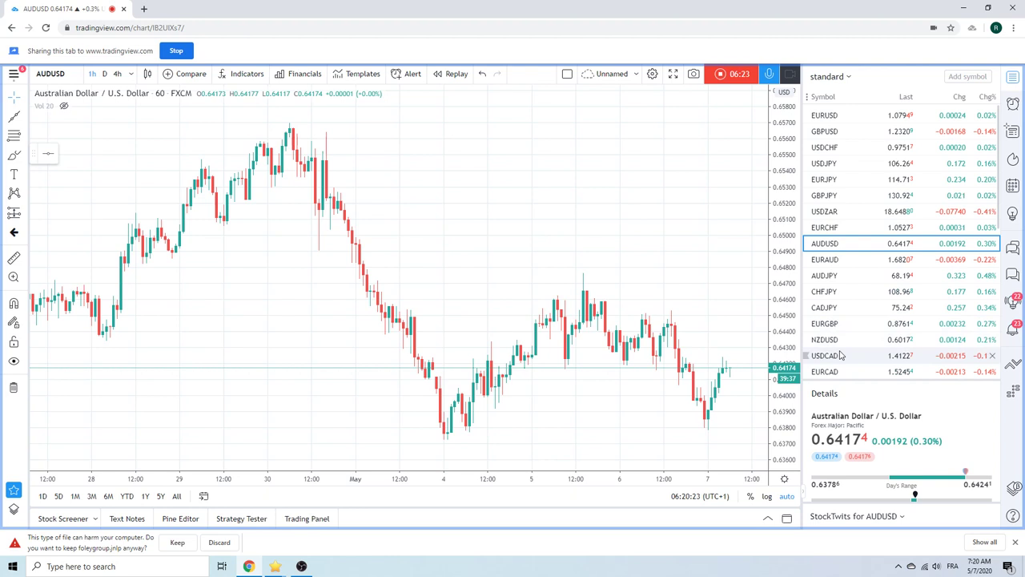
# Step: Open the gold futures chart (GC1!) and compare its trend lines on the daily and 4-hour intervals
pyautogui.scroll(-3, 847, 313)
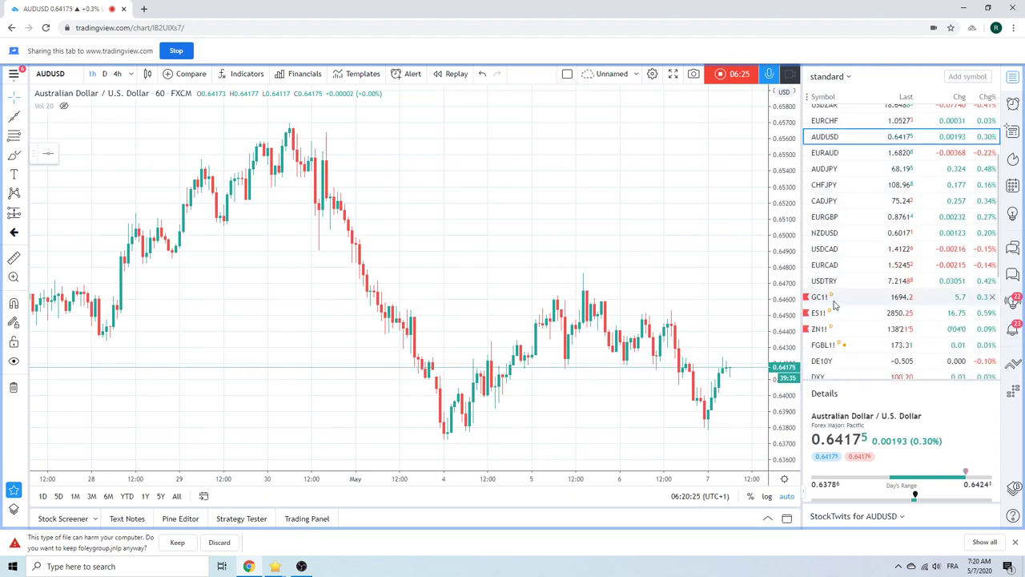
pyautogui.click(823, 301)
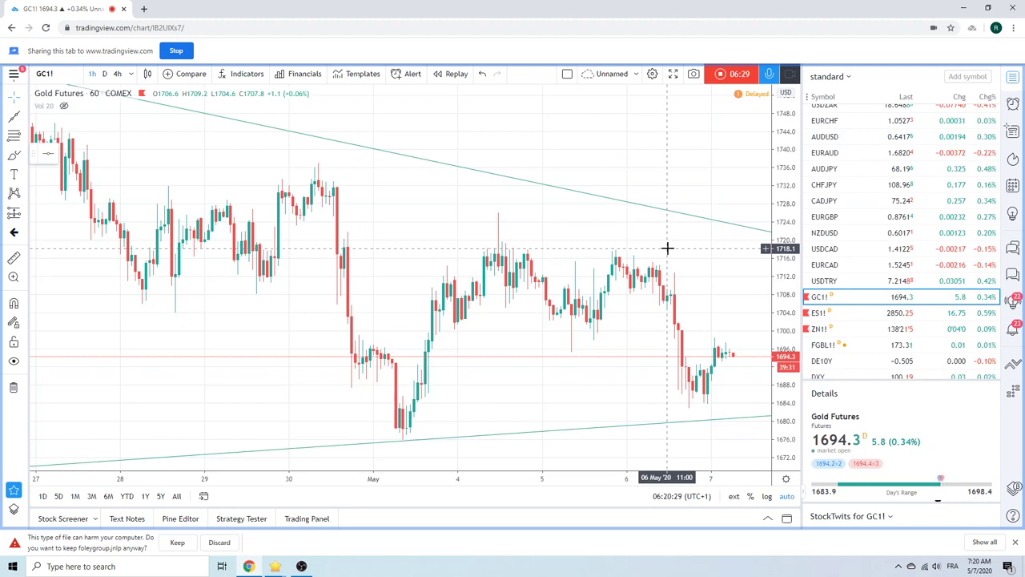
pyautogui.click(105, 73)
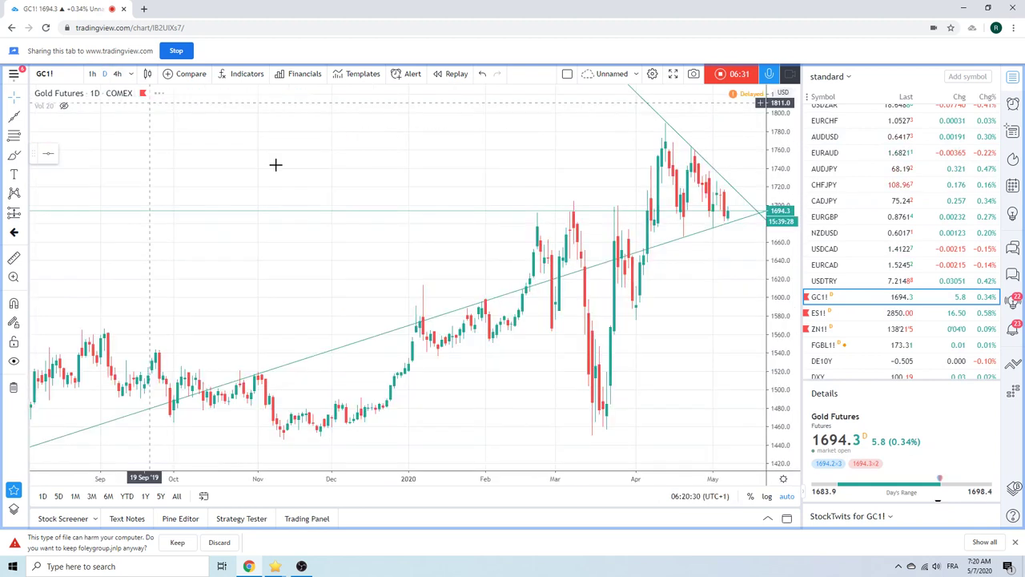
pyautogui.click(117, 73)
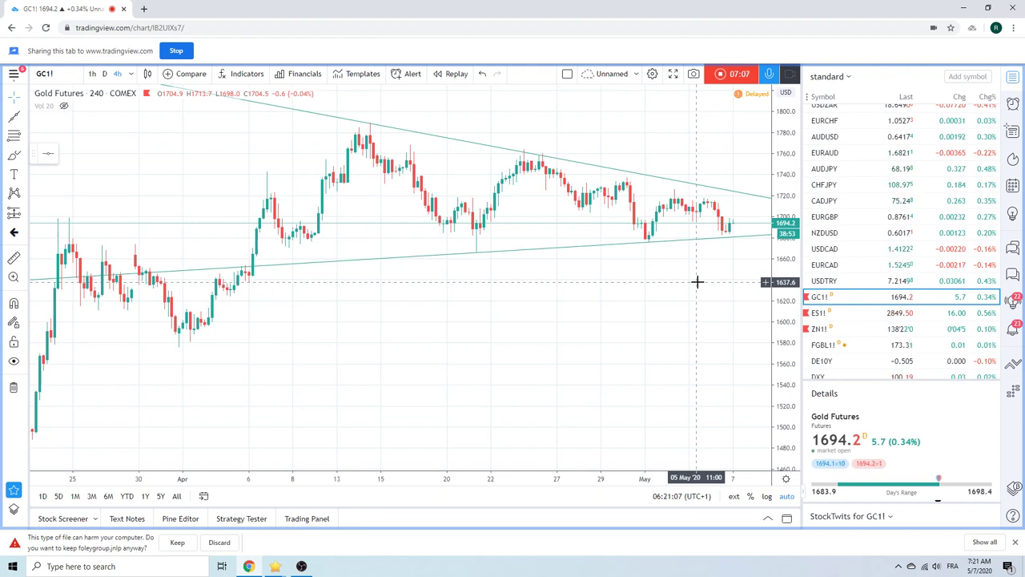
# Step: Review the Euro Bund futures chart (FGBL1!) and inspect recent light crude oil futures (CL1!) price action
pyautogui.click(833, 345)
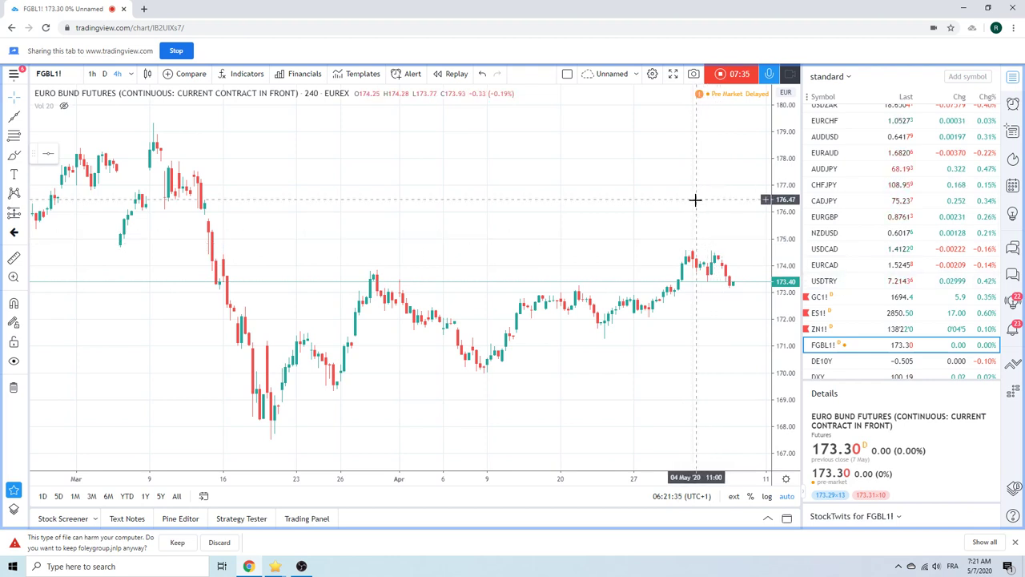
pyautogui.scroll(-1, 689, 201)
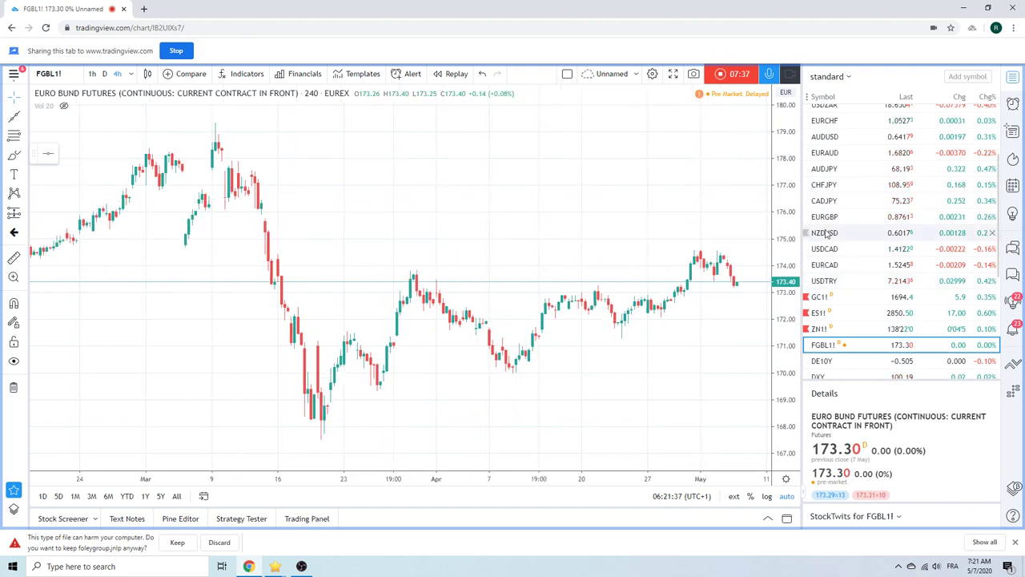
pyautogui.scroll(-1, 825, 229)
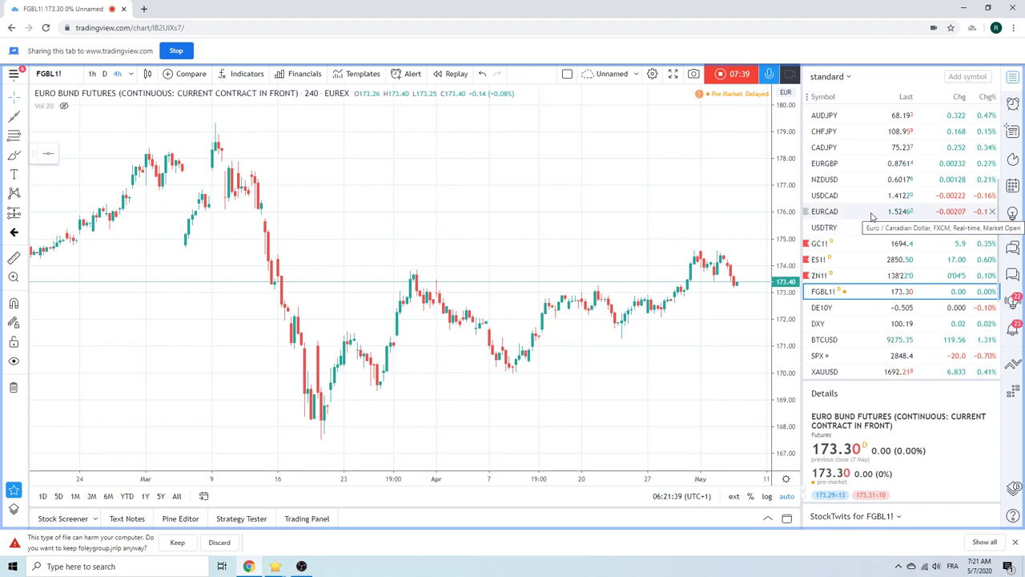
pyautogui.scroll(-1, 873, 216)
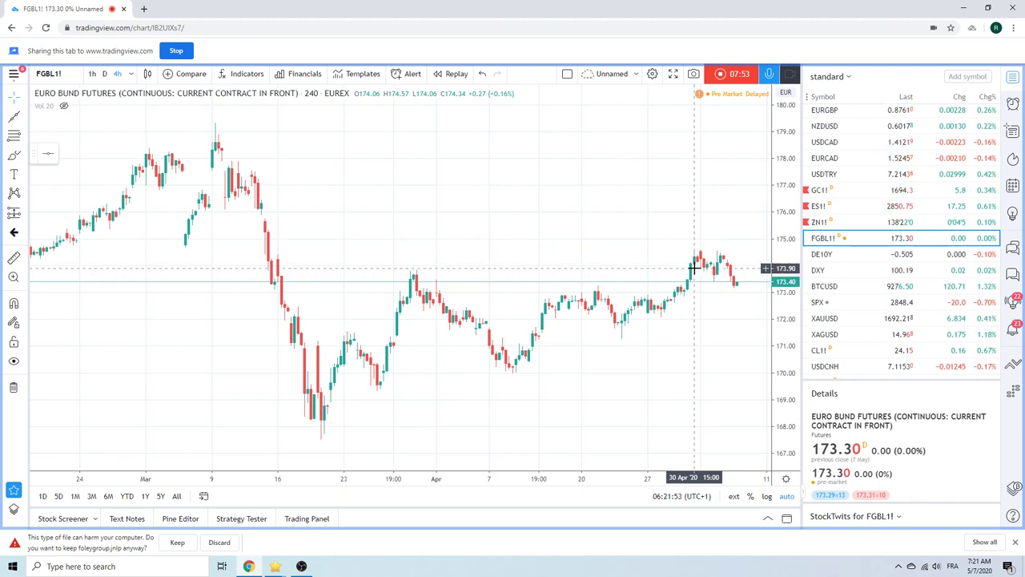
pyautogui.click(833, 350)
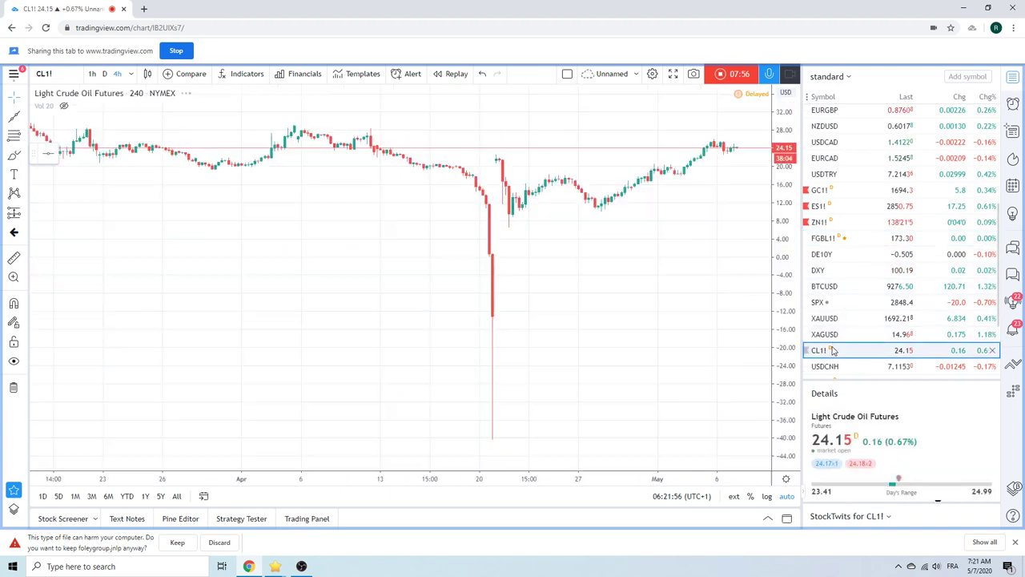
pyautogui.scroll(4, 668, 332)
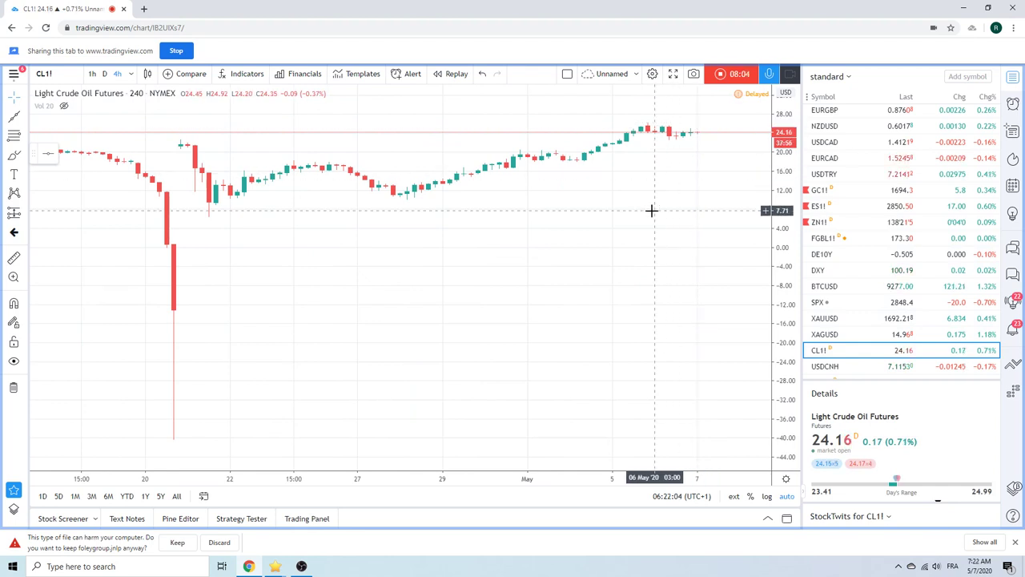
# Step: Draw an extended line under the crude oil lows, from about 9.62 on 28 Apr '20 through about 19.16 on 4 May '20
pyautogui.click(26, 118)
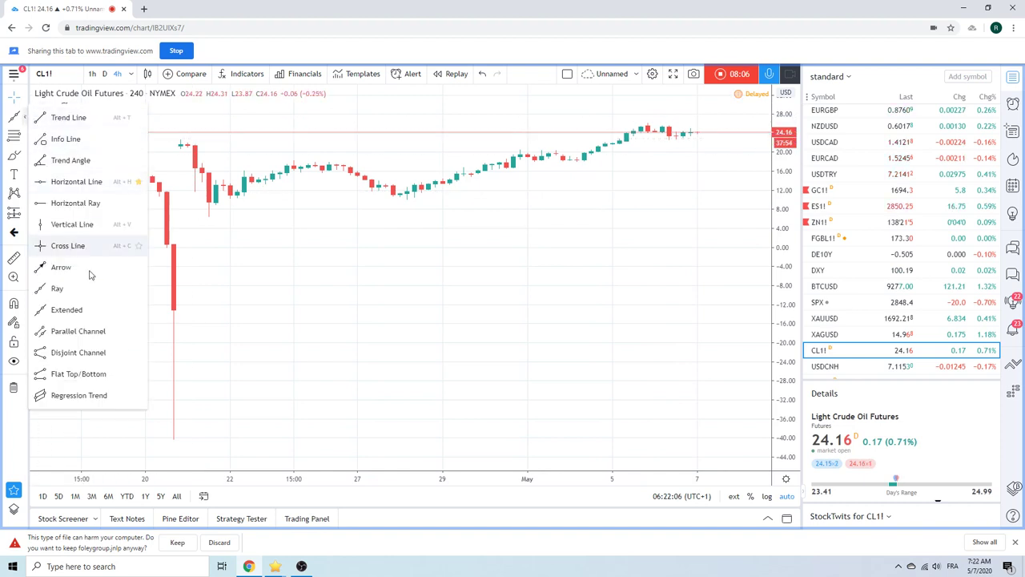
pyautogui.click(94, 312)
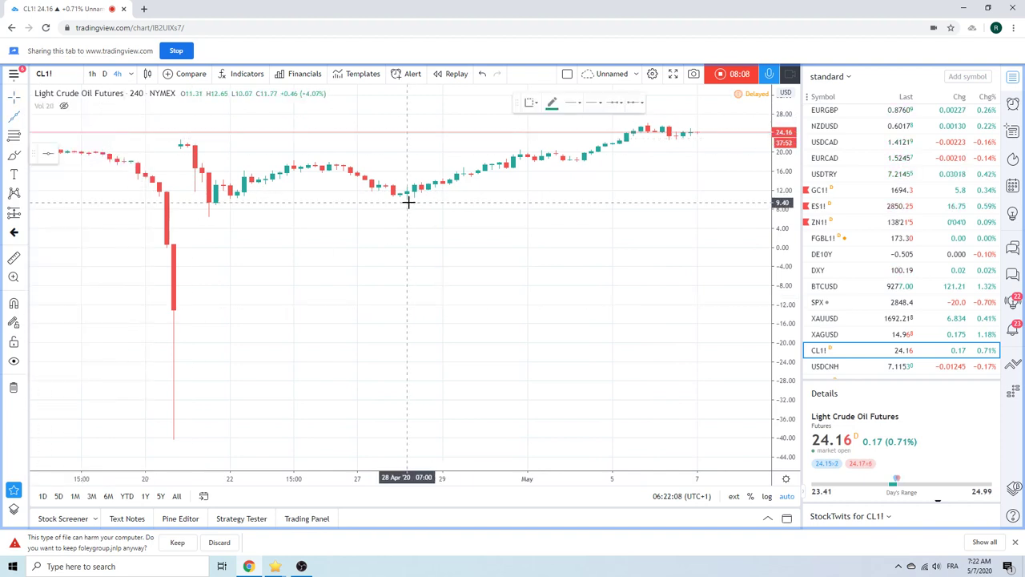
pyautogui.click(407, 200)
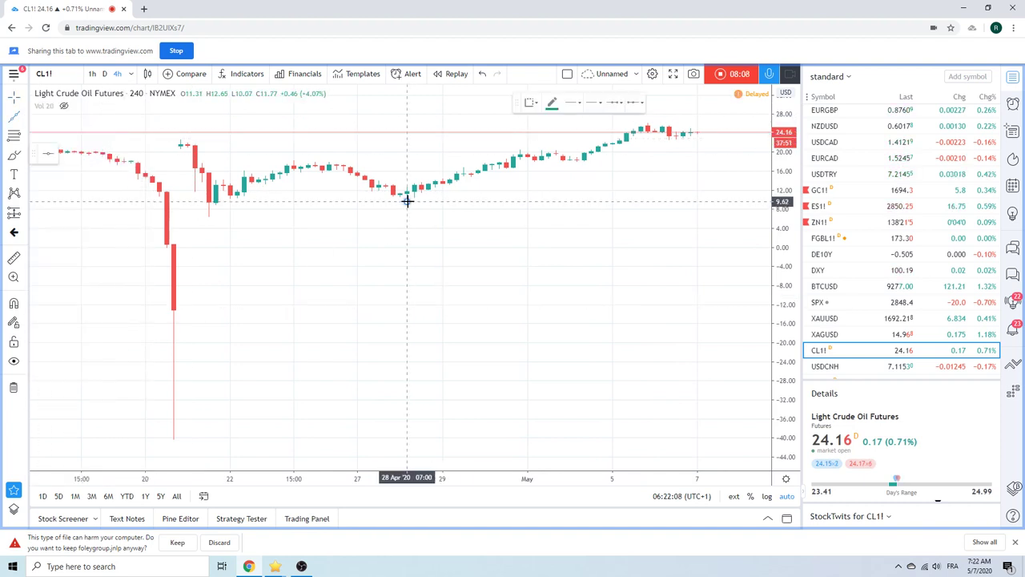
pyautogui.click(606, 156)
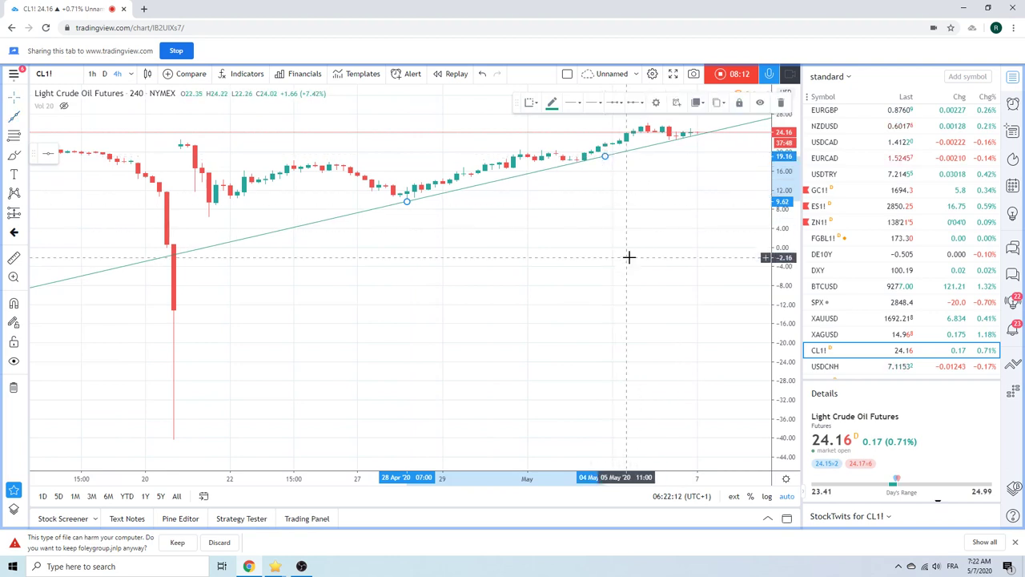
pyautogui.scroll(-2, 629, 257)
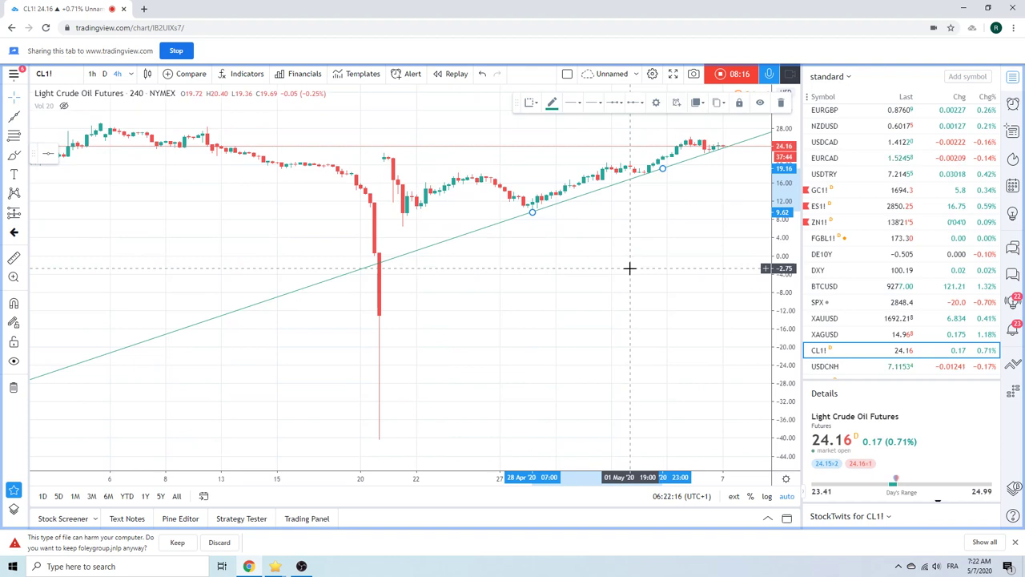
pyautogui.scroll(2, 625, 279)
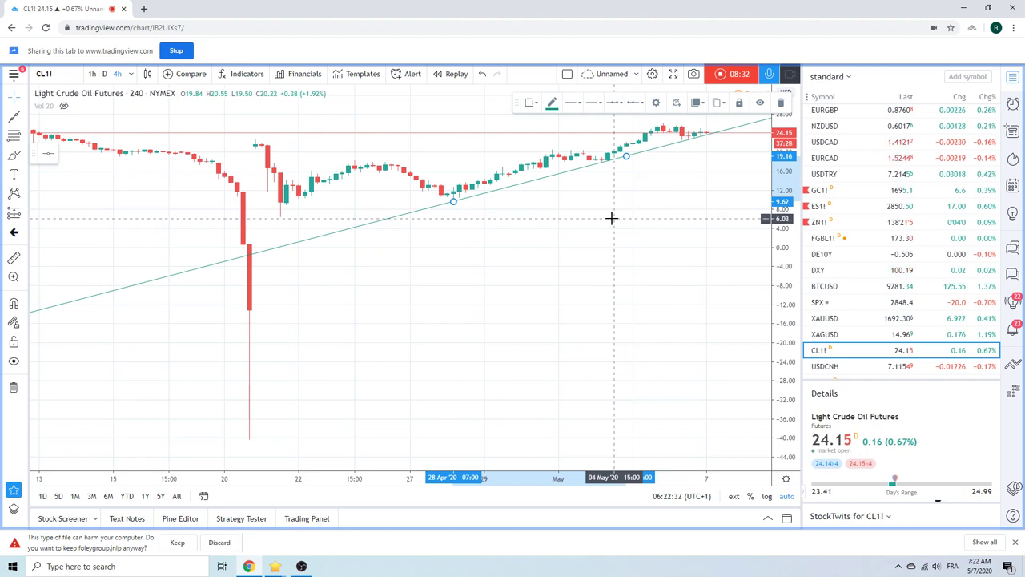
# Step: Open the Euro-BTP futures chart (FBTP1!) from the watchlist and examine its 4-hour price action since early 2020
pyautogui.scroll(-3, 875, 233)
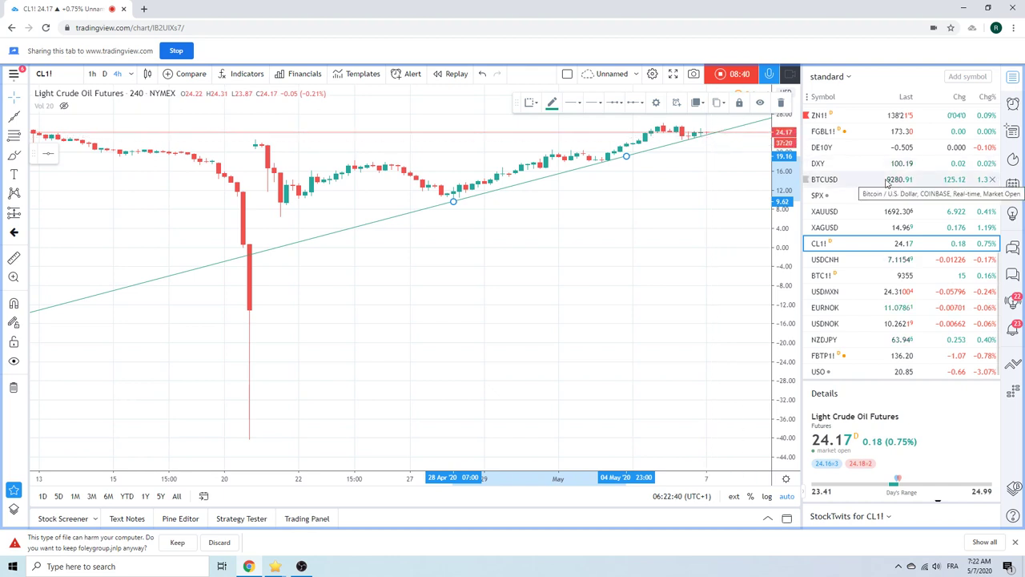
pyautogui.click(845, 355)
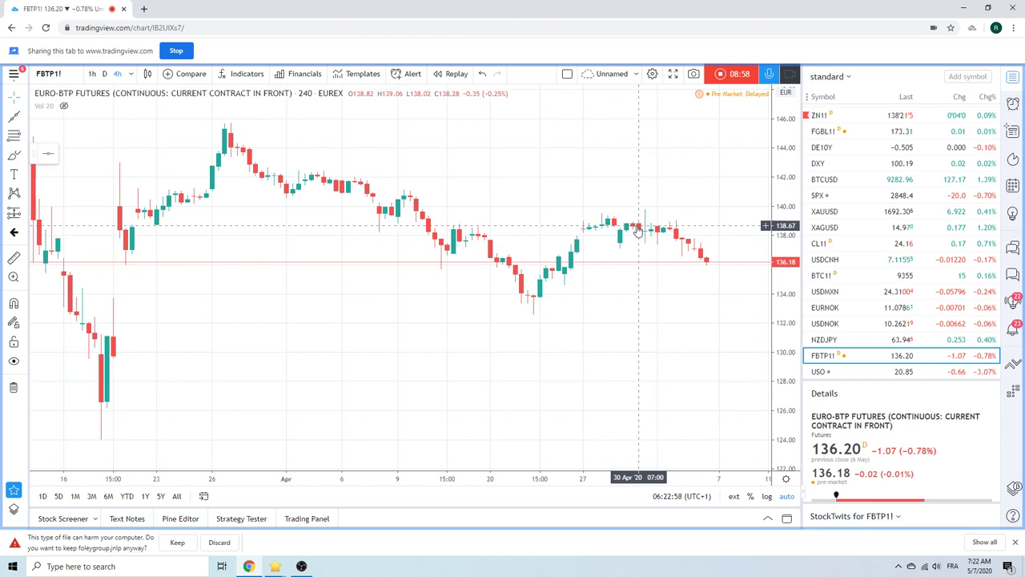
pyautogui.scroll(-2, 630, 238)
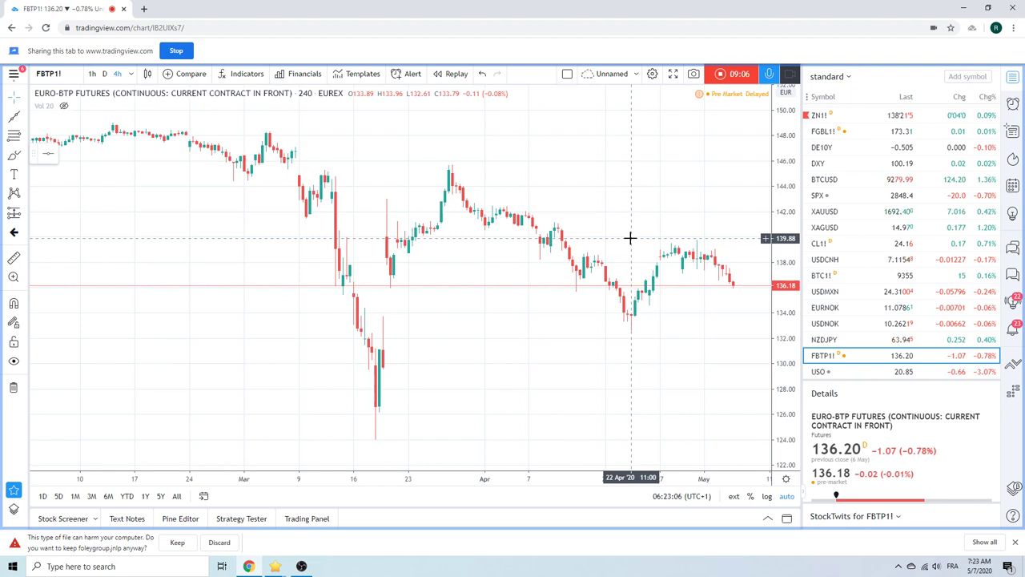
pyautogui.scroll(3, 896, 250)
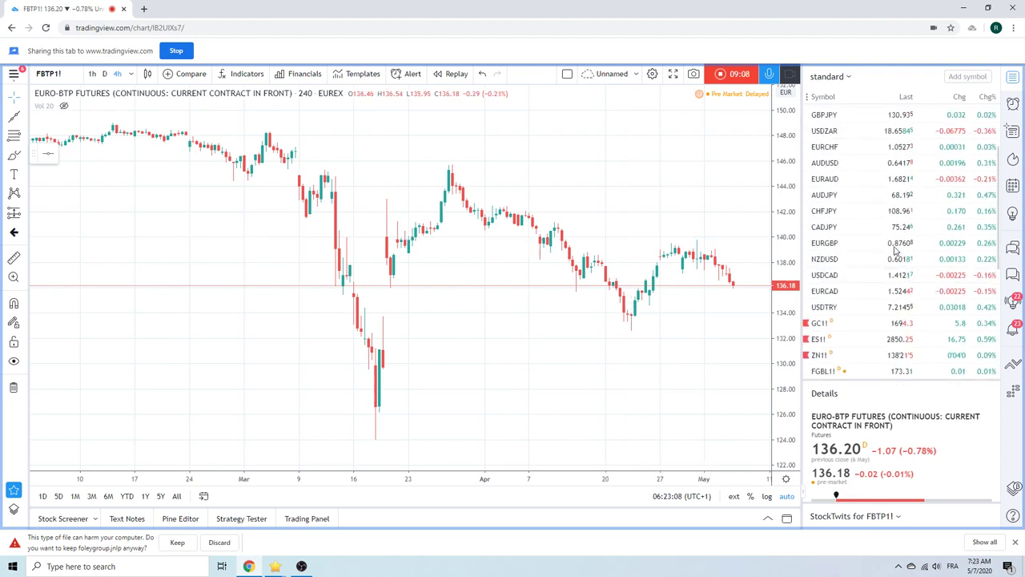
pyautogui.scroll(2, 895, 251)
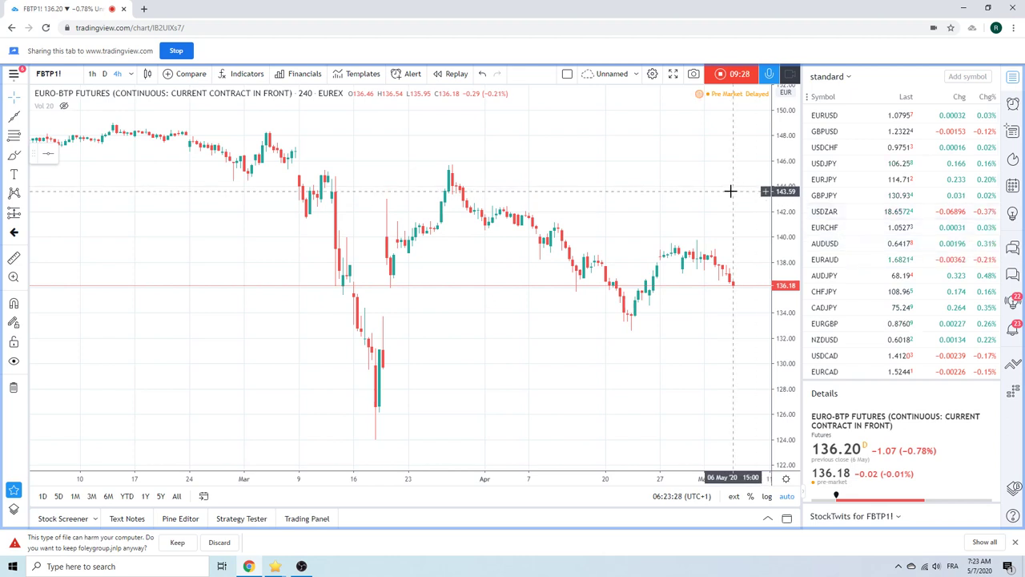
pyautogui.scroll(-3, 675, 195)
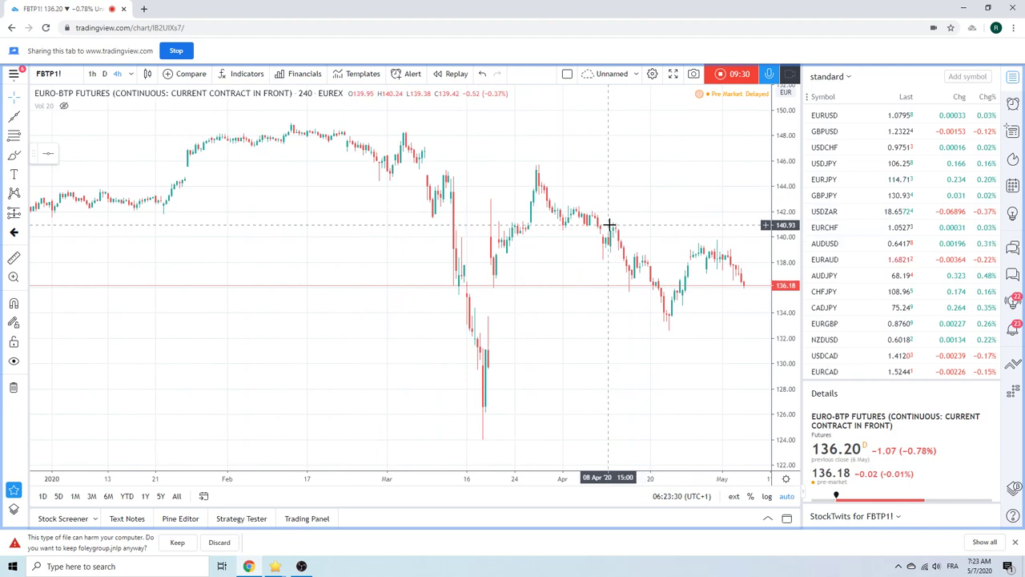
pyautogui.scroll(2, 617, 224)
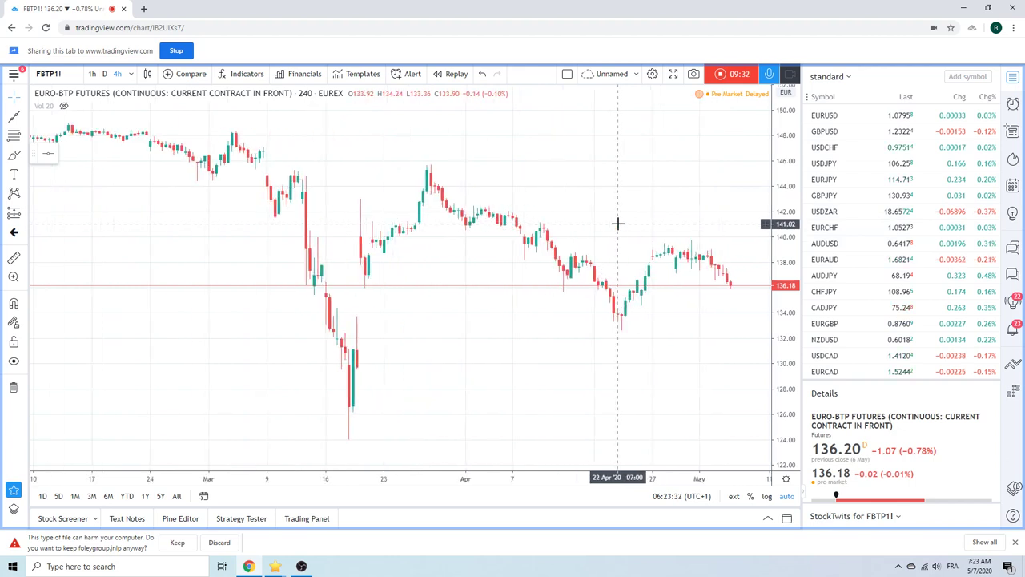